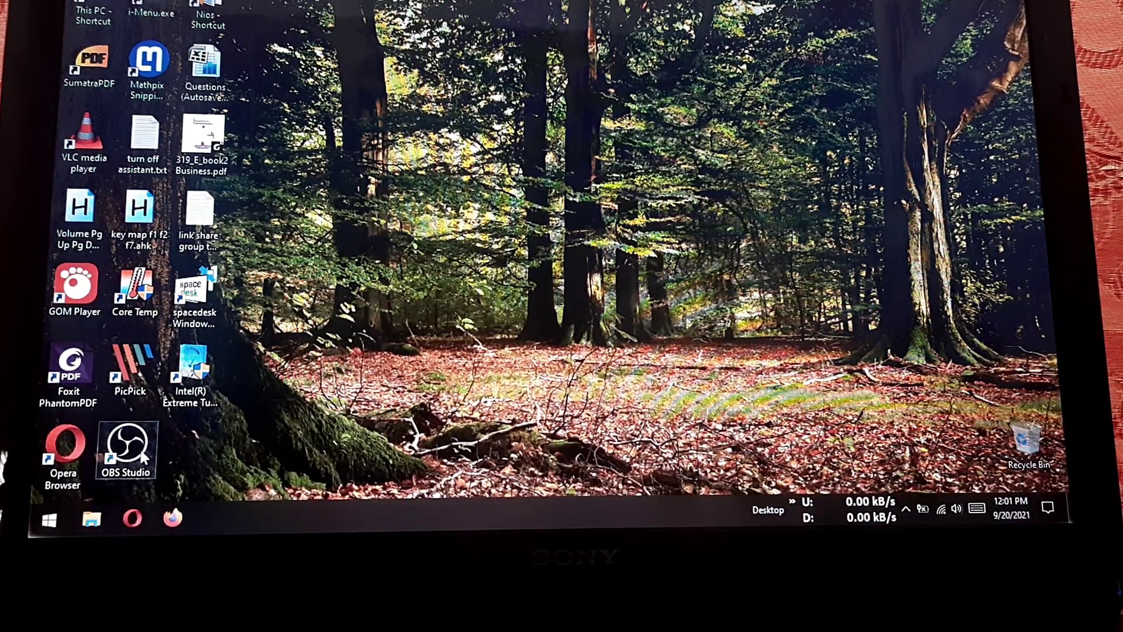
Launch OBS Studio and add a Video Capture Device source using the USB3. 0 capture device
double_click(142, 456)
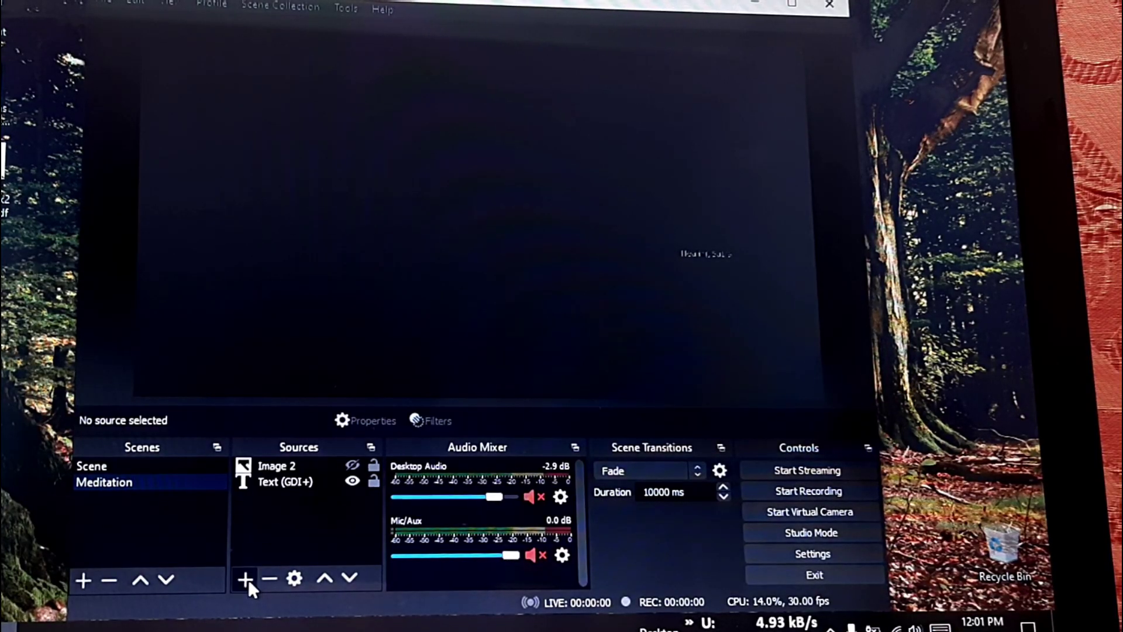
left_click(246, 579)
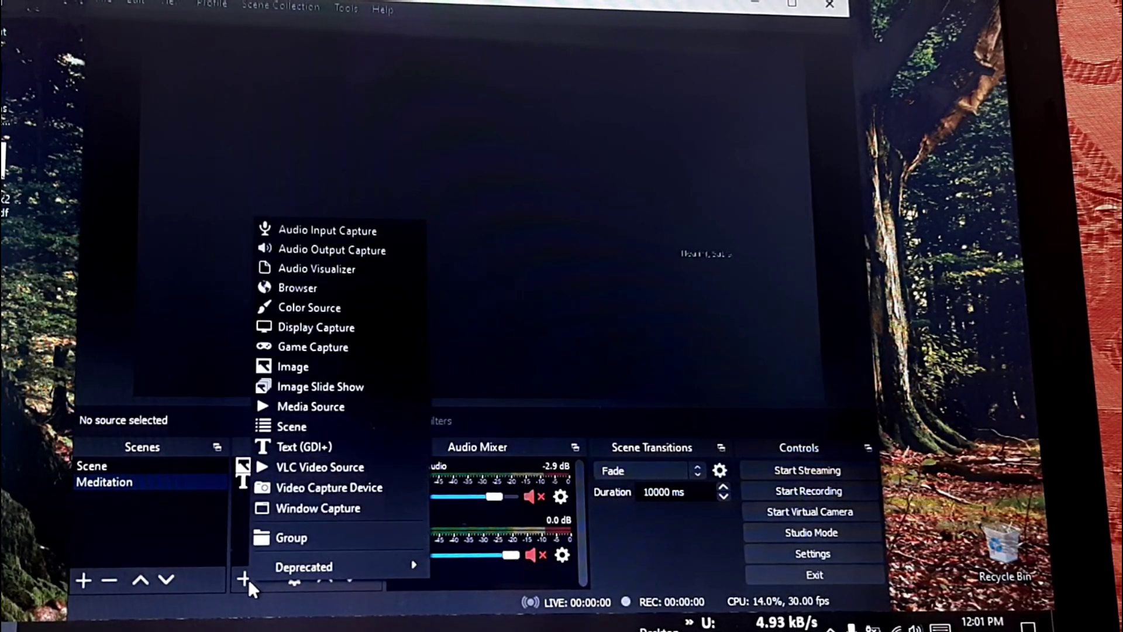
left_click(321, 488)
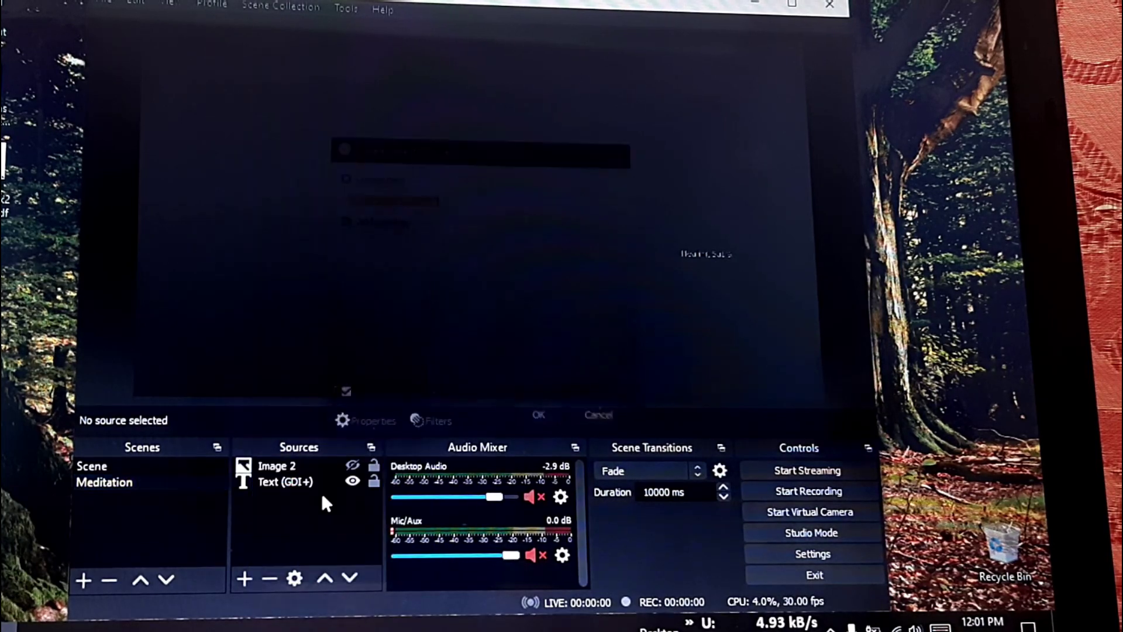
left_click(541, 418)
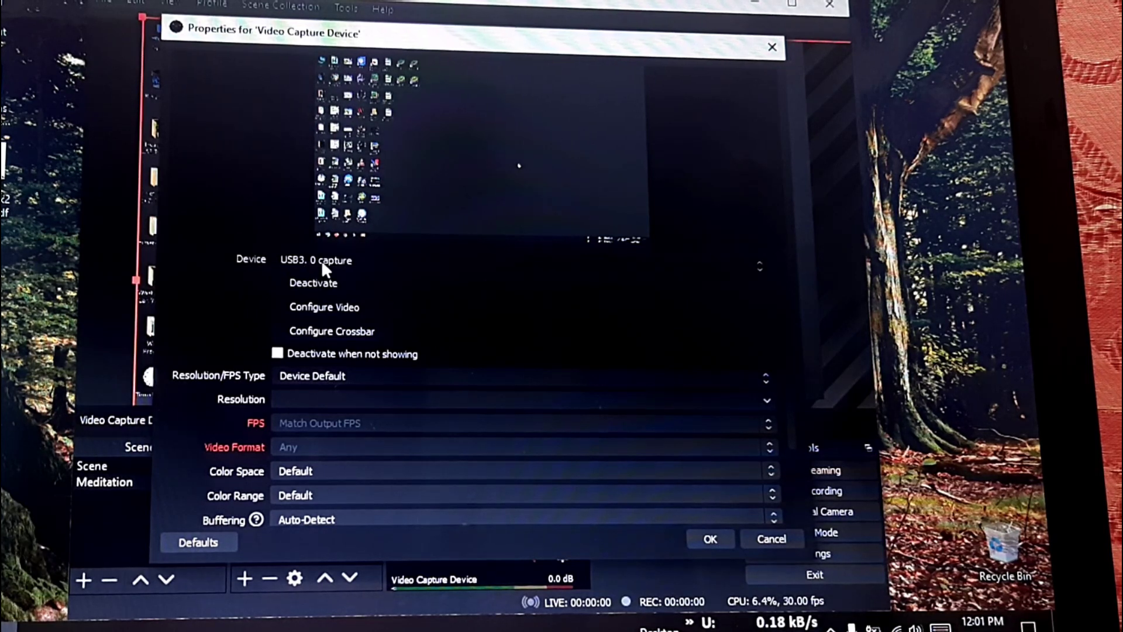
left_click(363, 259)
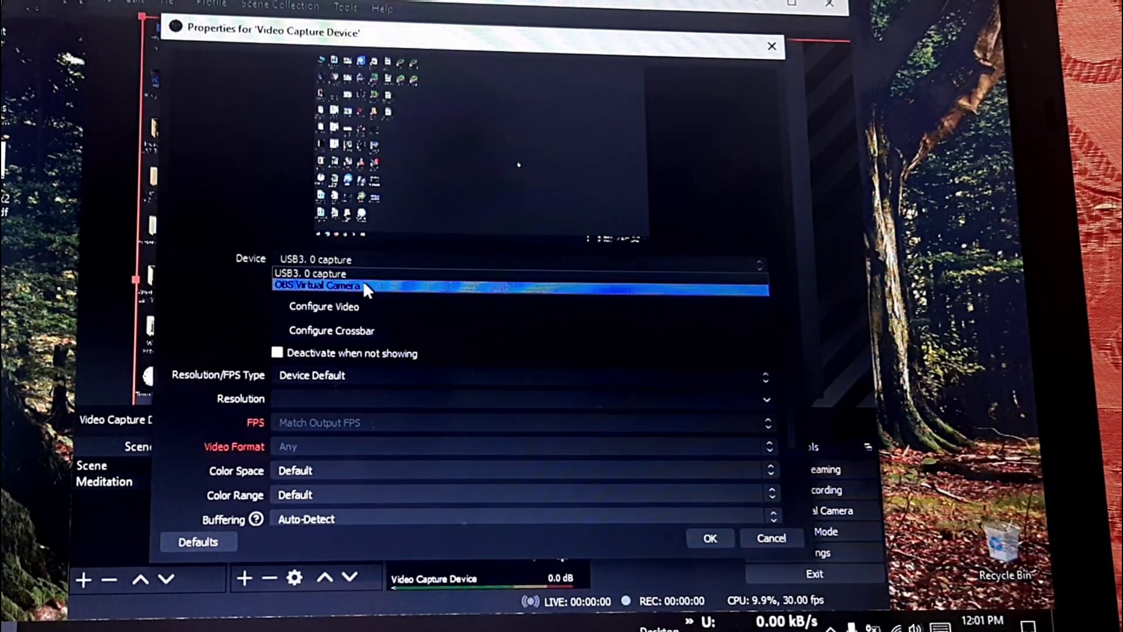
left_click(336, 272)
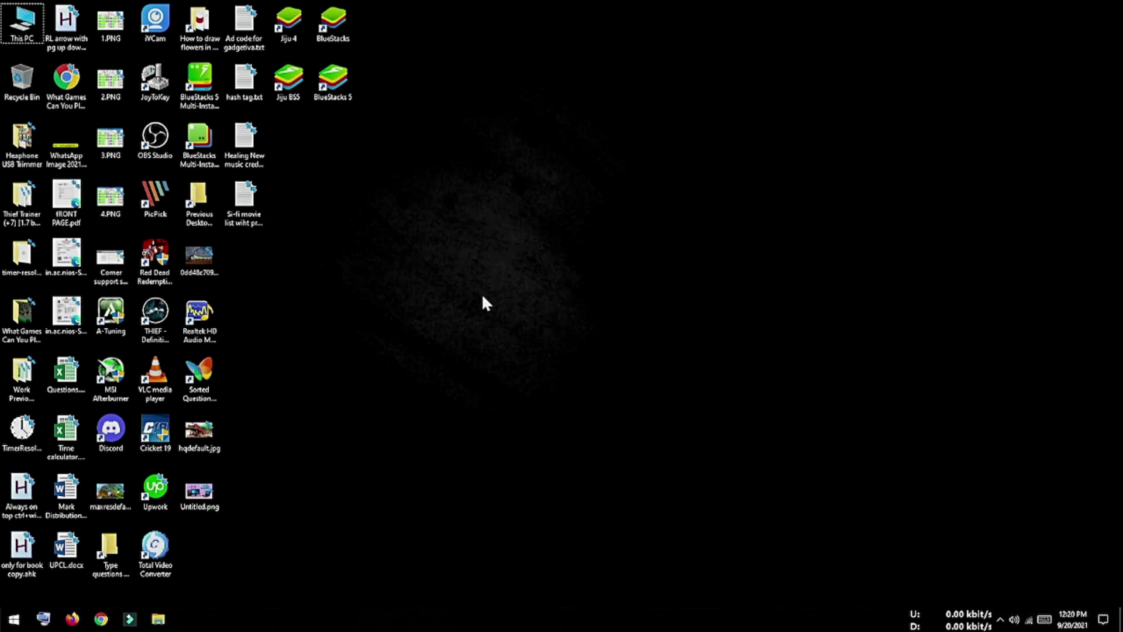
Open Chrome and search for 'spacedesk for pc'
left_click(102, 620)
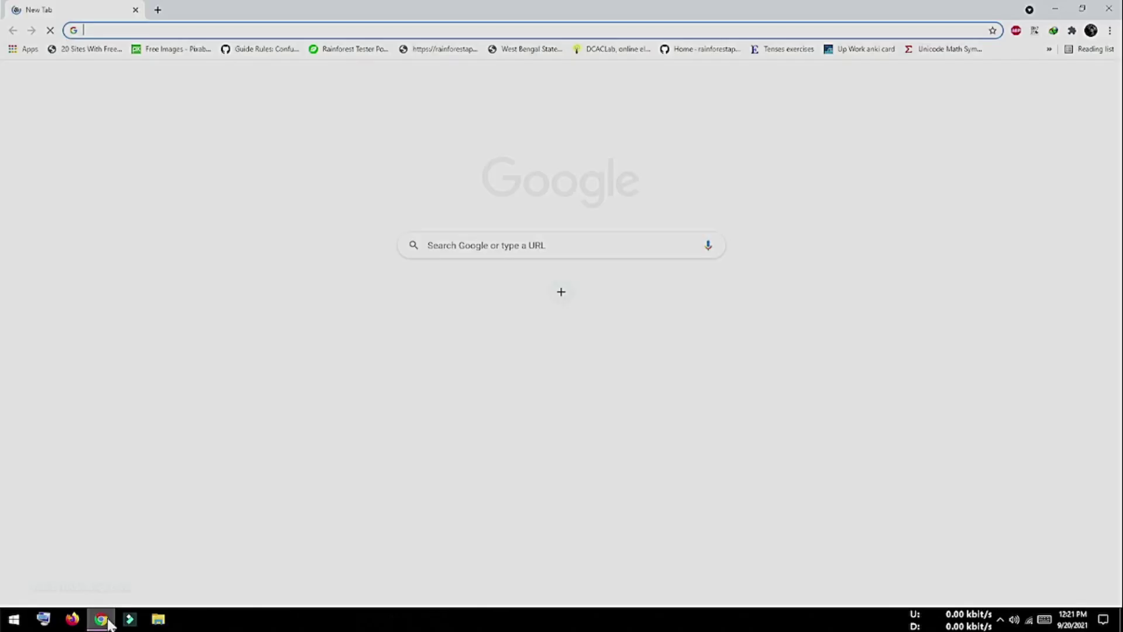
type("spacd")
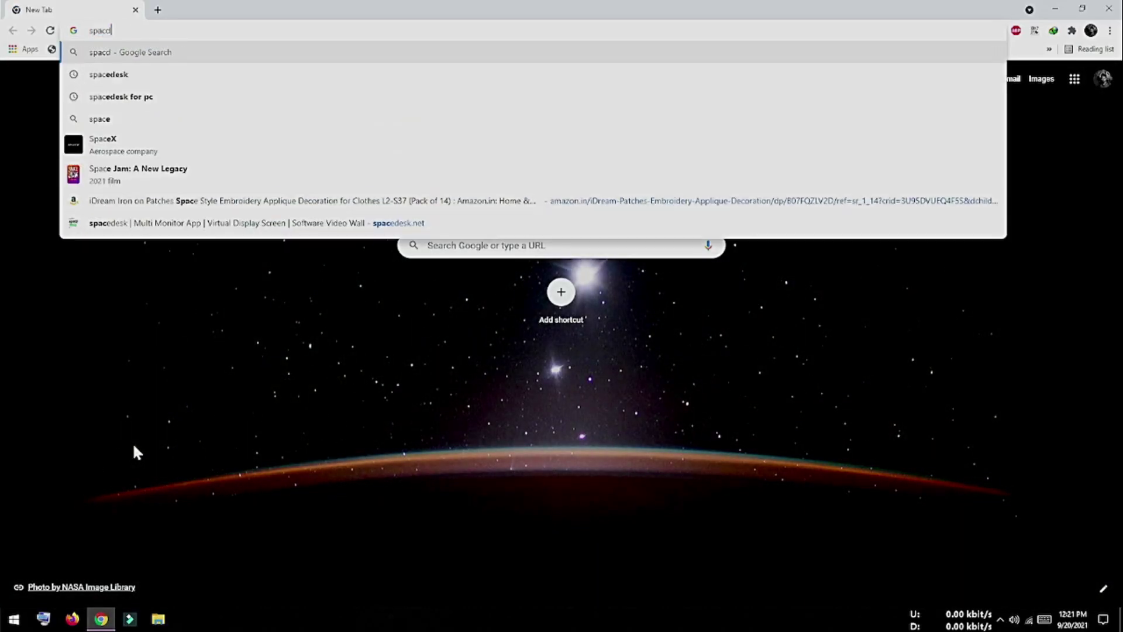
key("BackSpace")
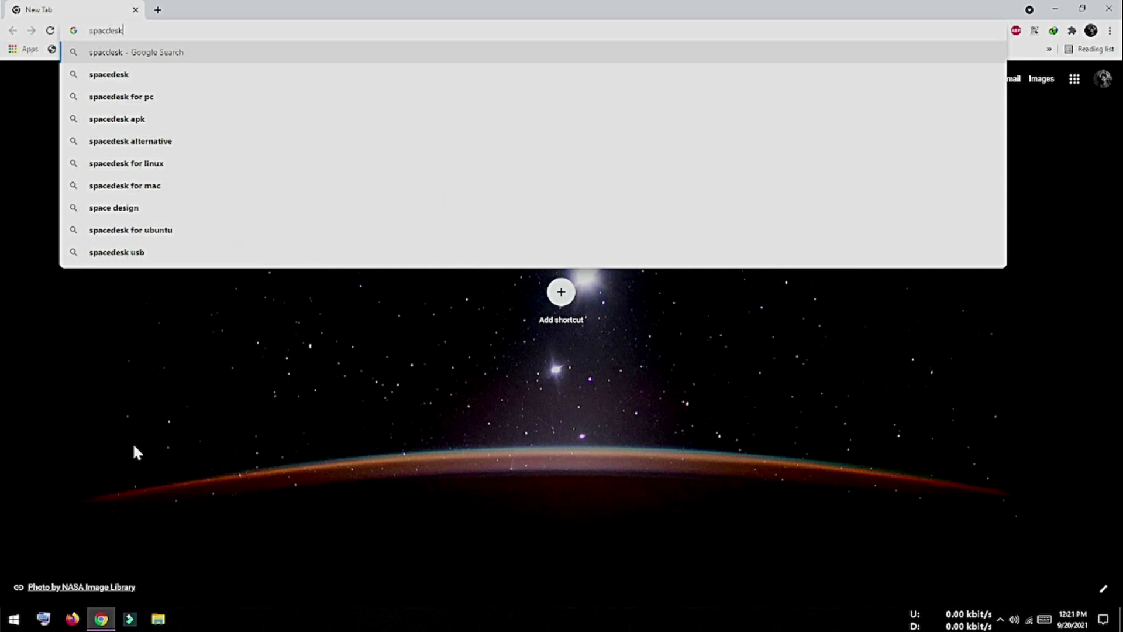
key("Down")
key("Down")
key("Return")
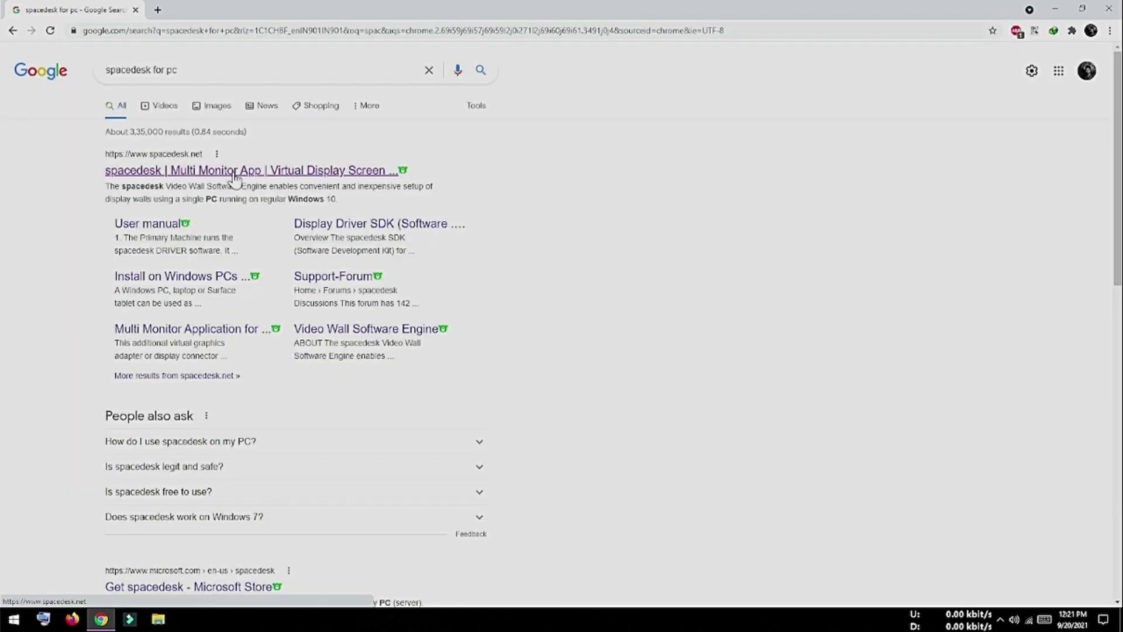
Open and reload the spacedesk.net result, then scroll down to the driver software section
left_click(234, 177)
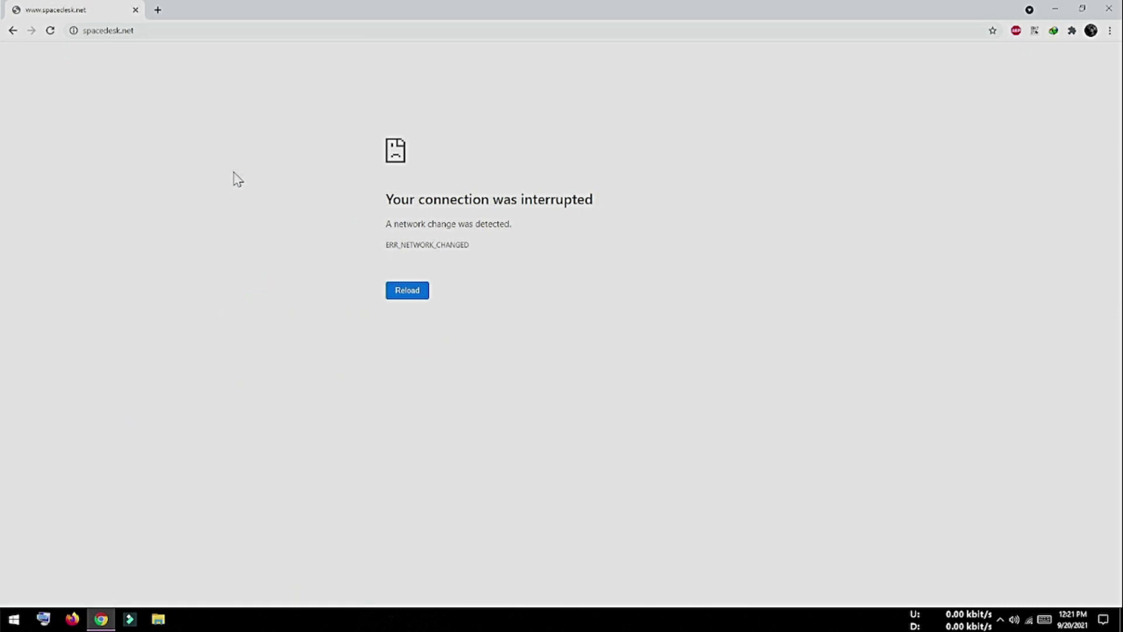
left_click(410, 289)
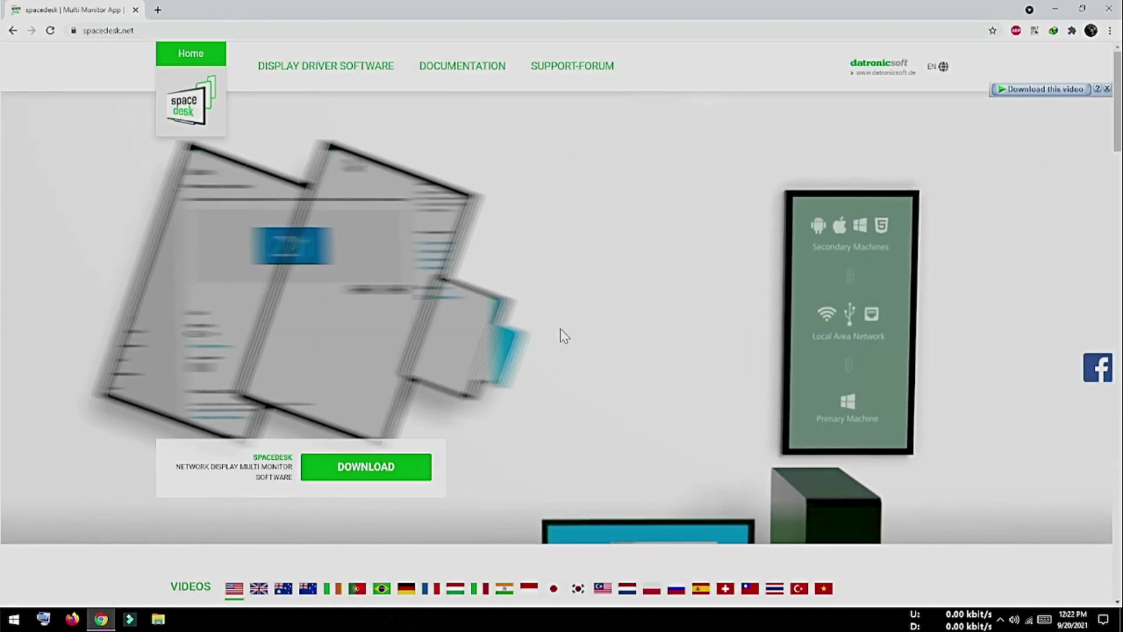
scroll(528, 338, "down", 3)
scroll(529, 338, "down", 18)
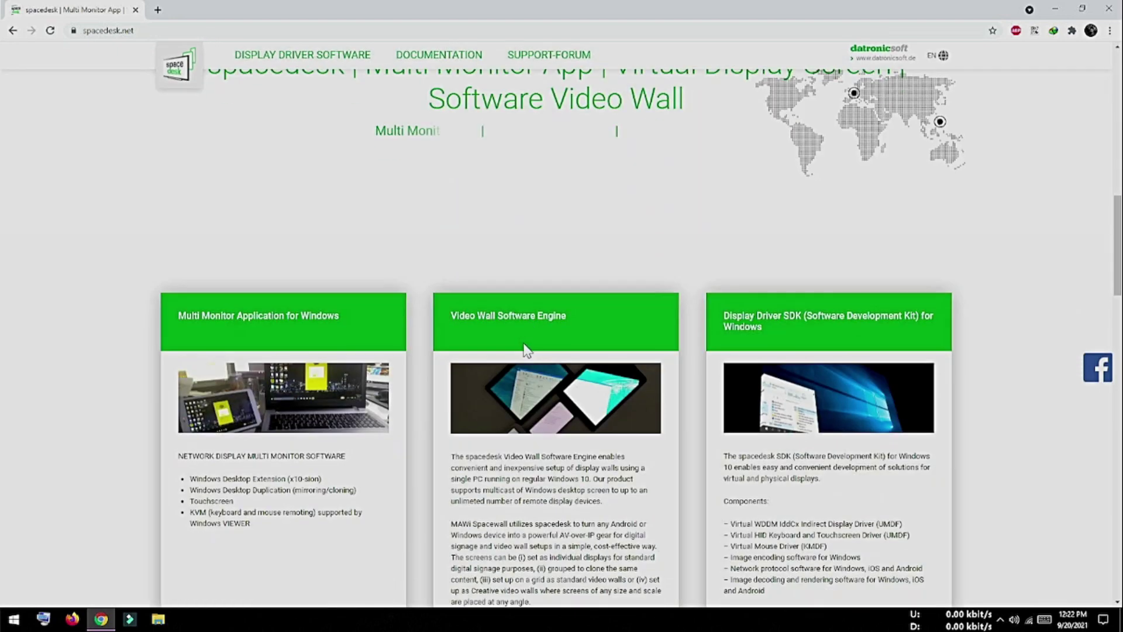
scroll(527, 351, "down", 1)
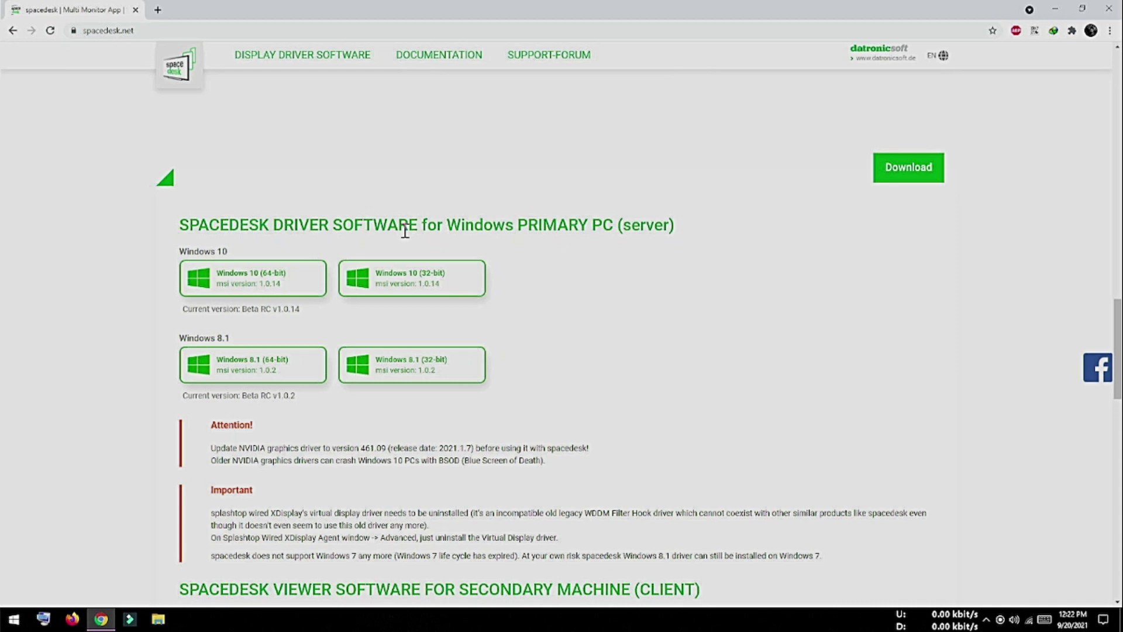
left_click_drag(475, 227, 686, 238)
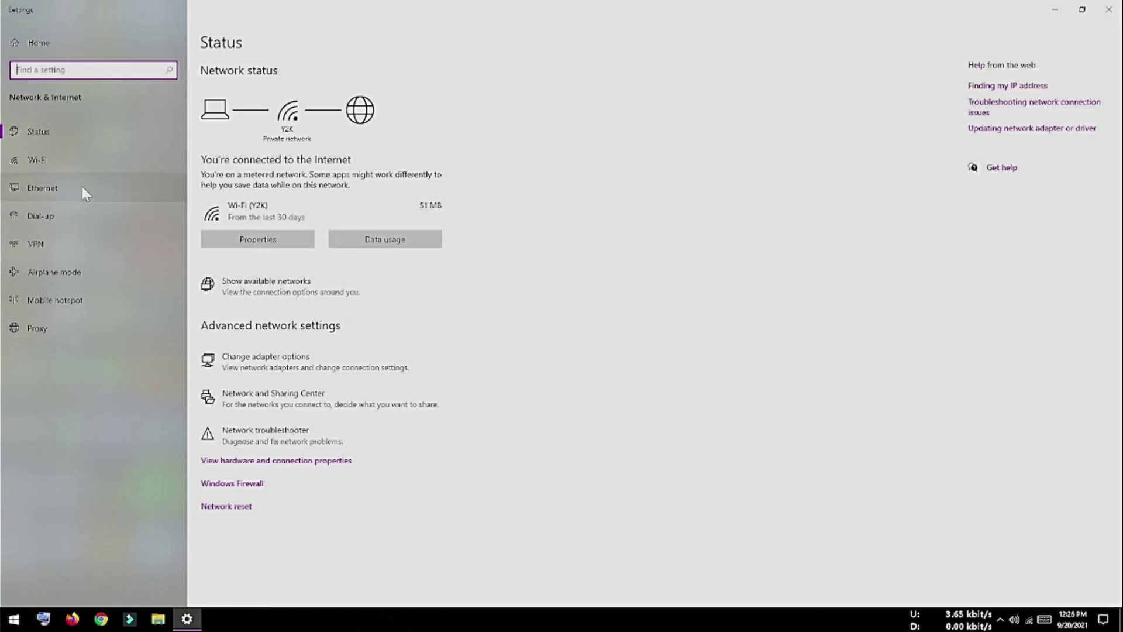
Open Ethernet's advanced sharing options and expand the Private profile settings
left_click(83, 188)
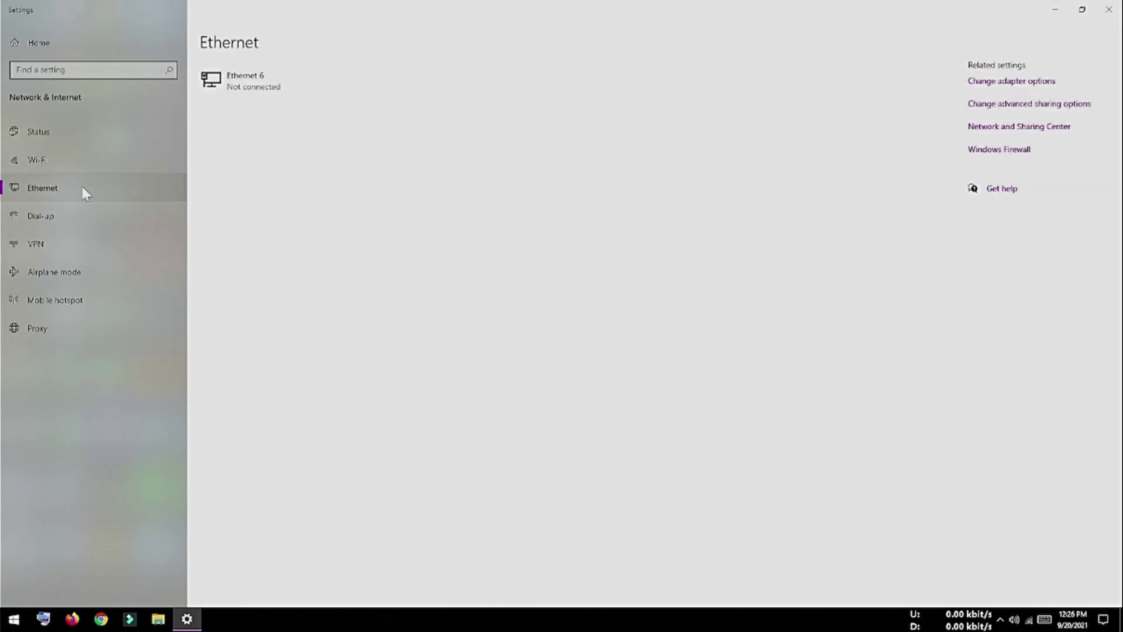
left_click(1021, 111)
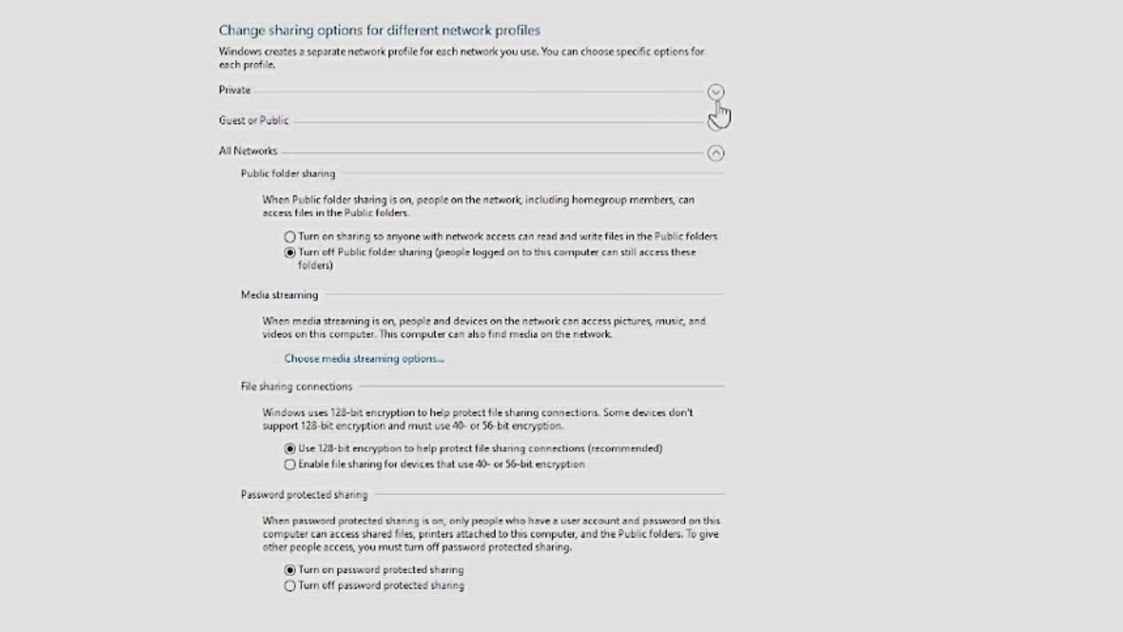
left_click(717, 94)
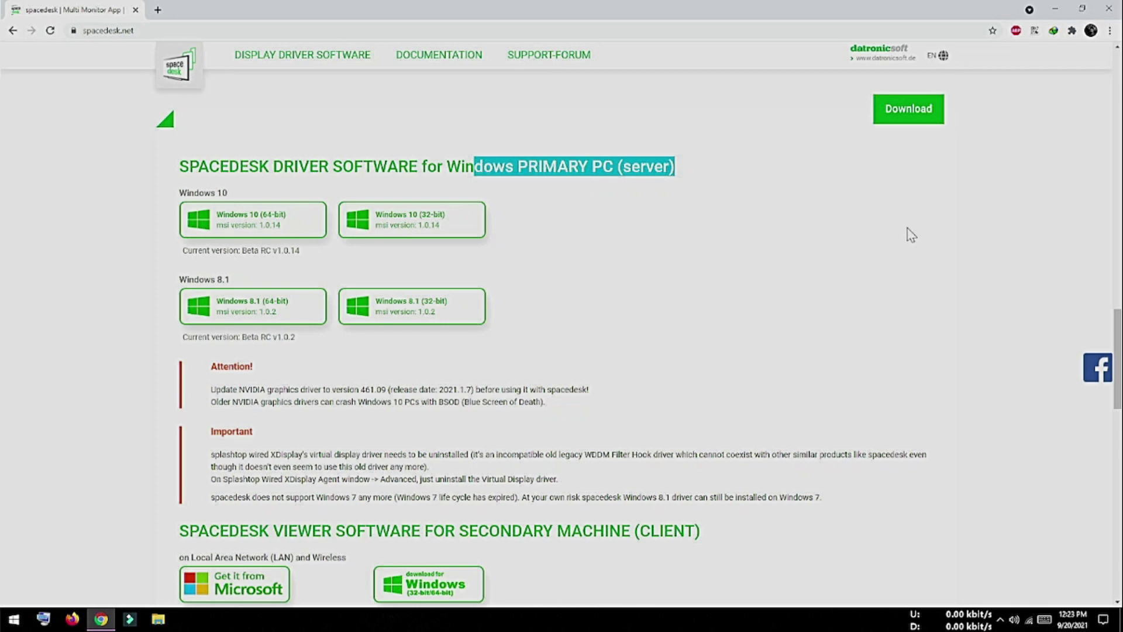
Scroll spacedesk.net to show the Windows 10/8.1 driver and SPACEDESK VIEWER download buttons
left_click_drag(336, 532, 651, 533)
scroll(812, 514, "down", 2)
scroll(811, 515, "down", 2)
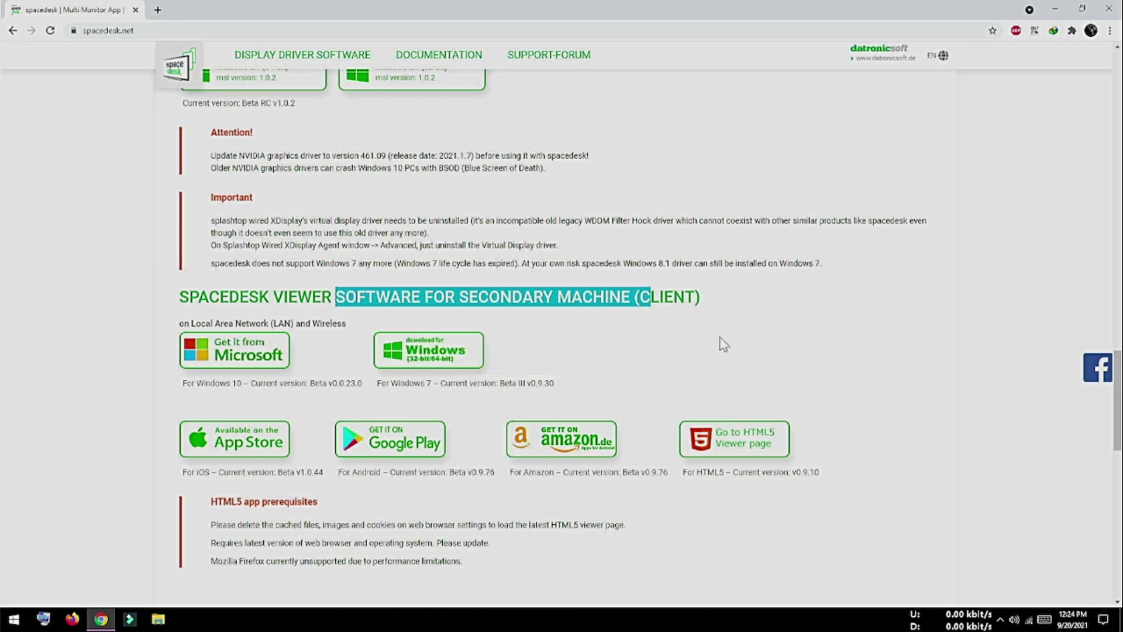
scroll(729, 345, "up", 2)
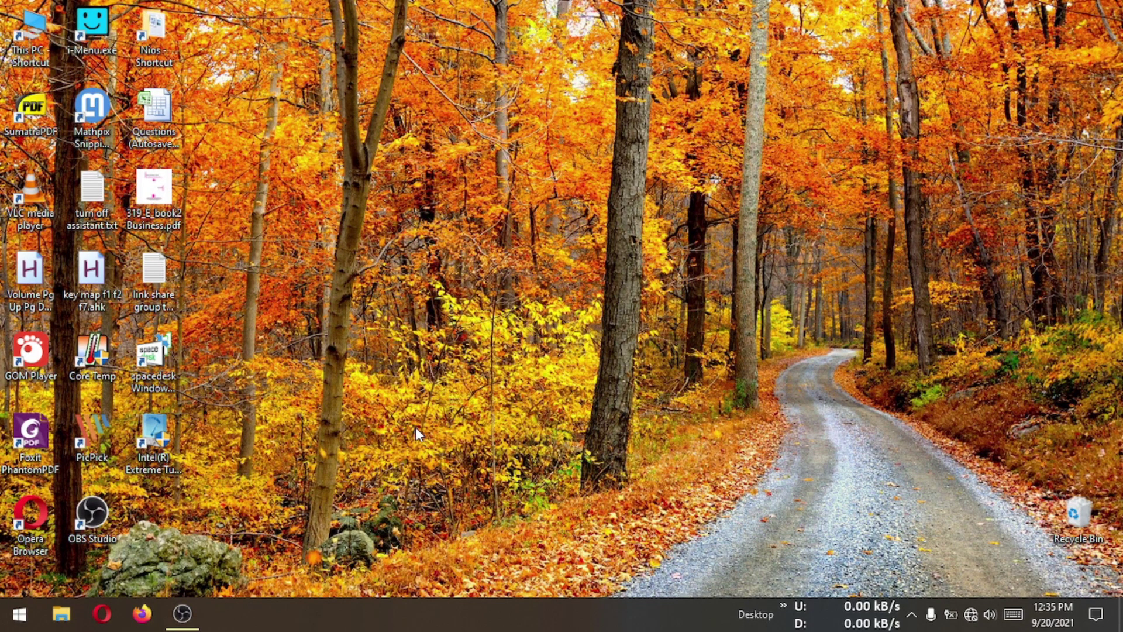
Launch spacedesk Viewer, connect to the desktop PC, maximize the window, and switch to full screen
double_click(162, 376)
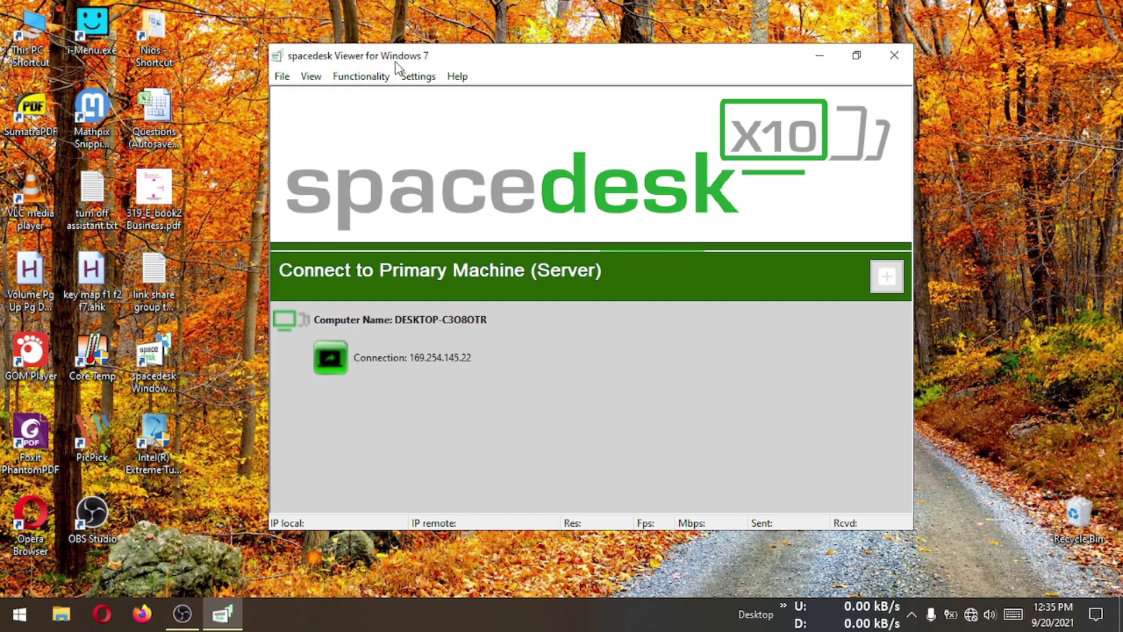
left_click(402, 359)
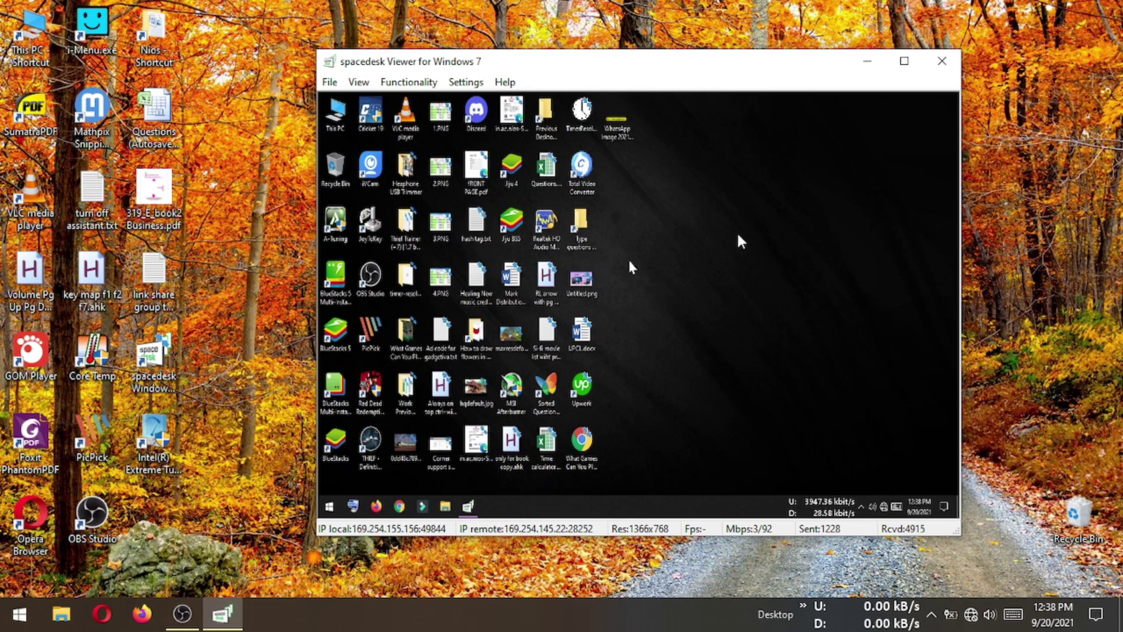
left_click(904, 62)
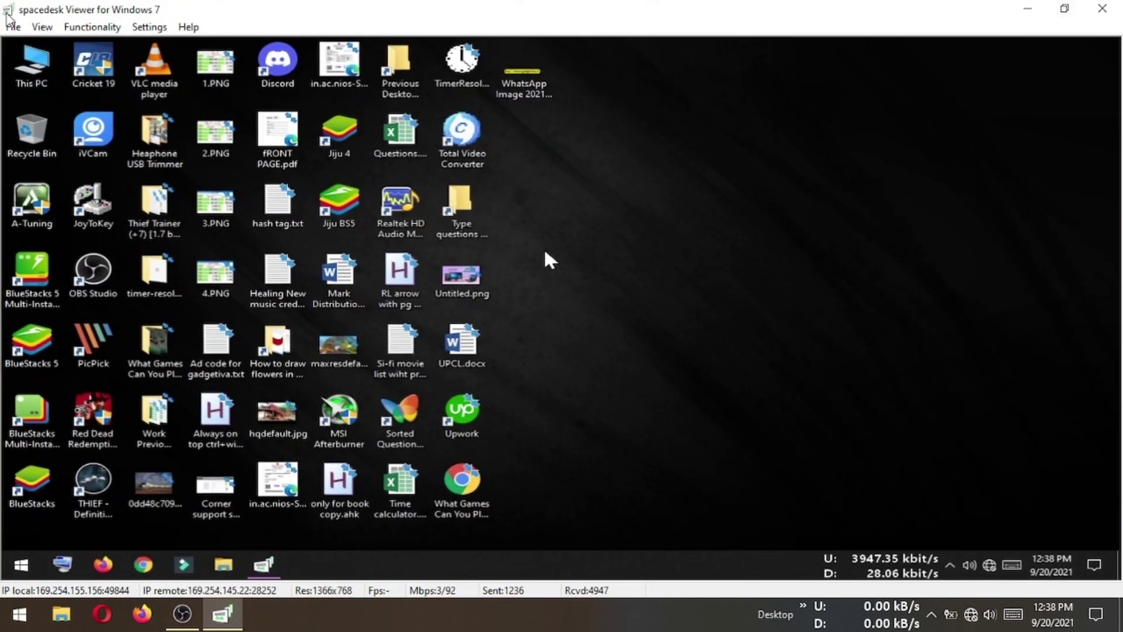
left_click(41, 30)
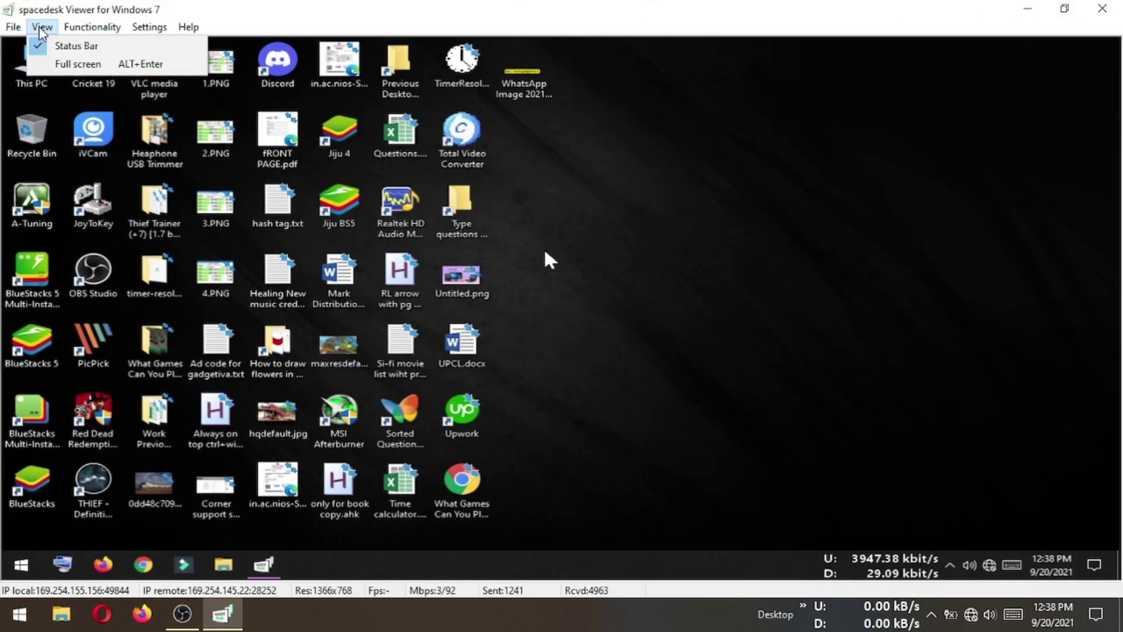
left_click(95, 66)
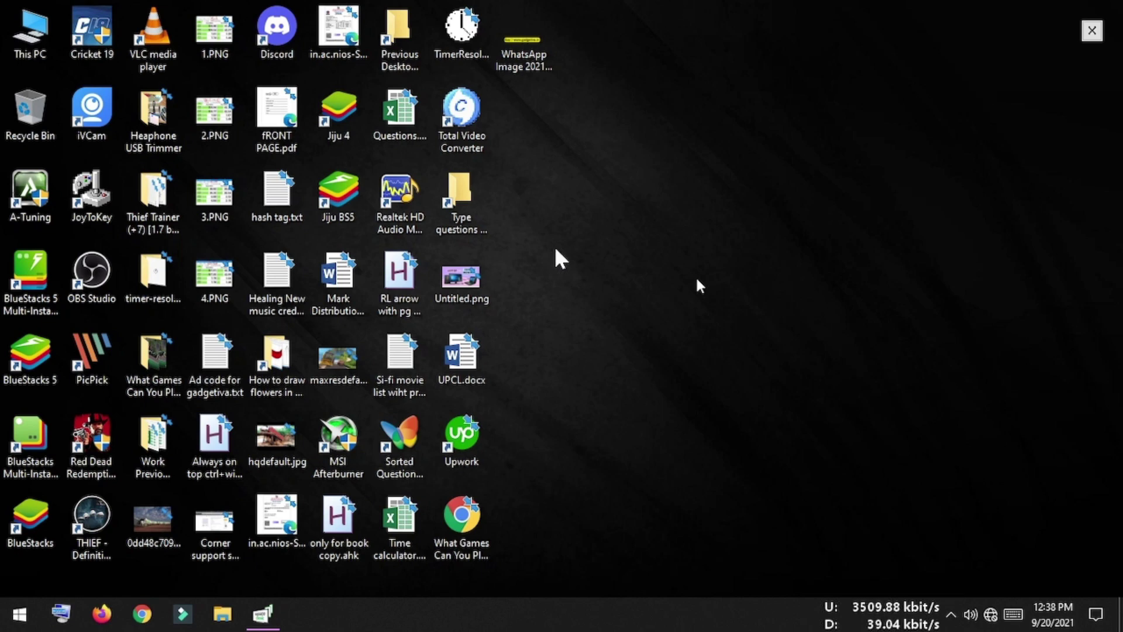
Keep the PC's display resolution at 1366 × 768 in Display settings, then close Settings
right_click(548, 228)
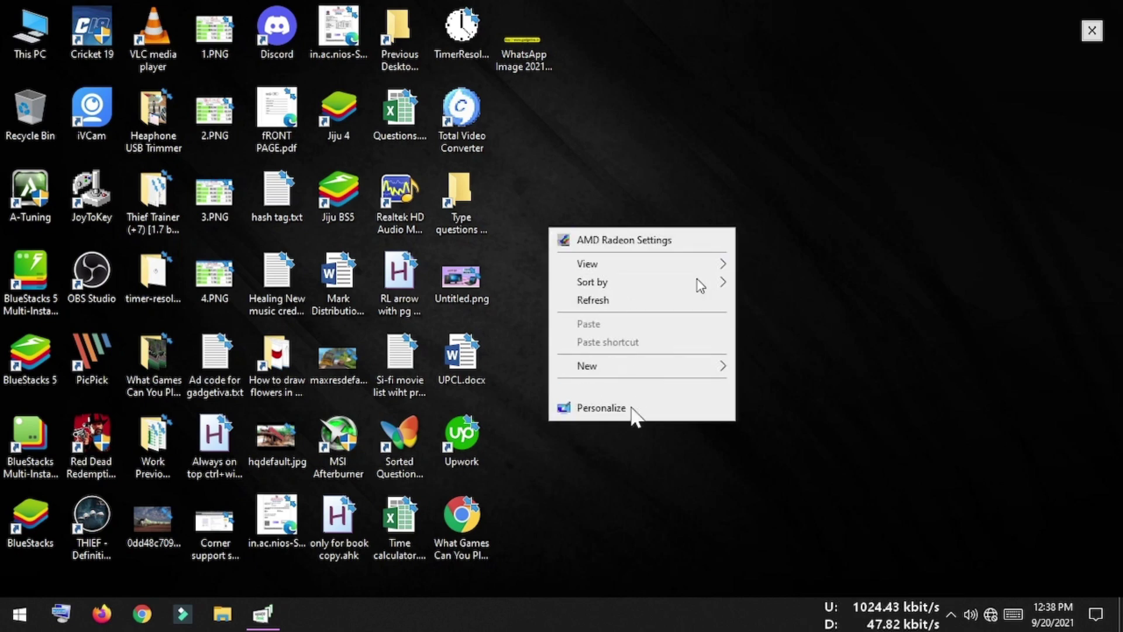
left_click(629, 393)
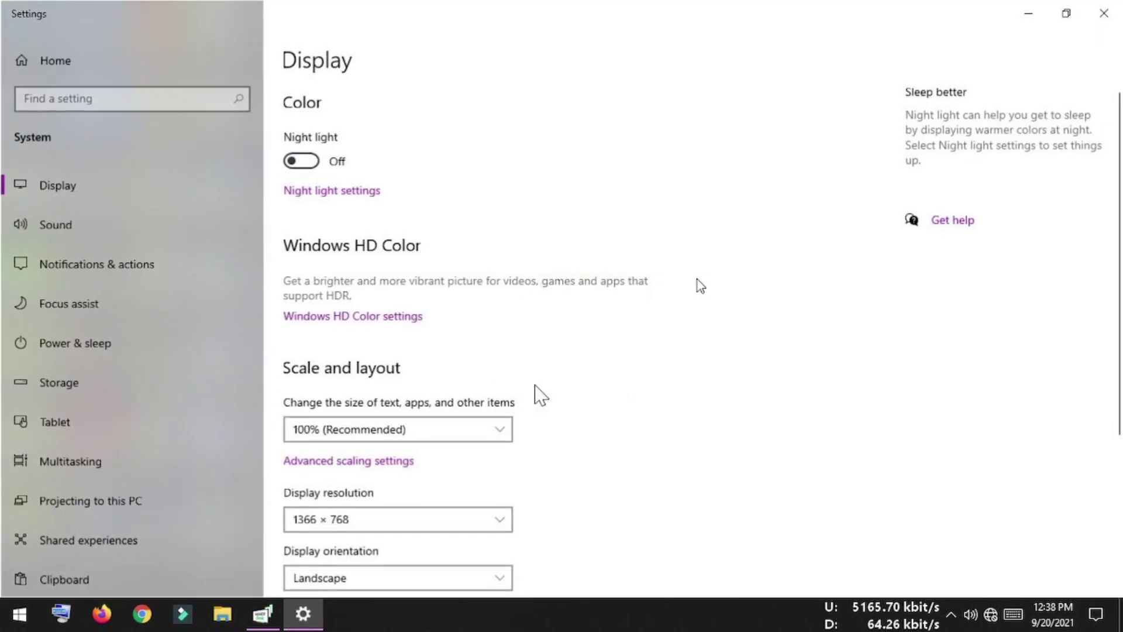
left_click(427, 270)
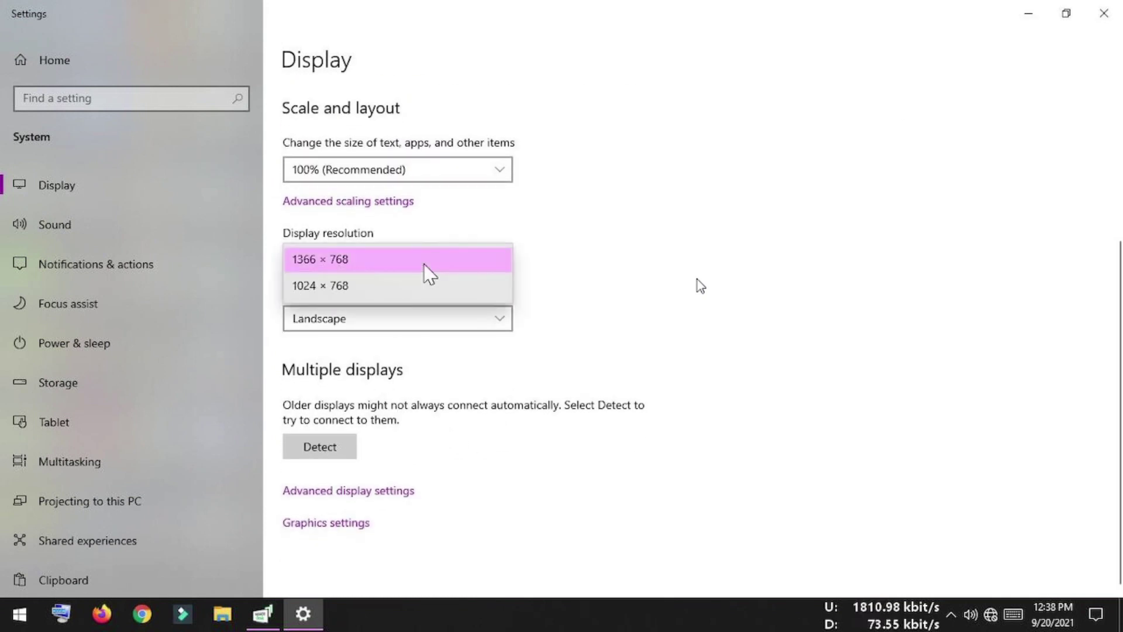
left_click(358, 269)
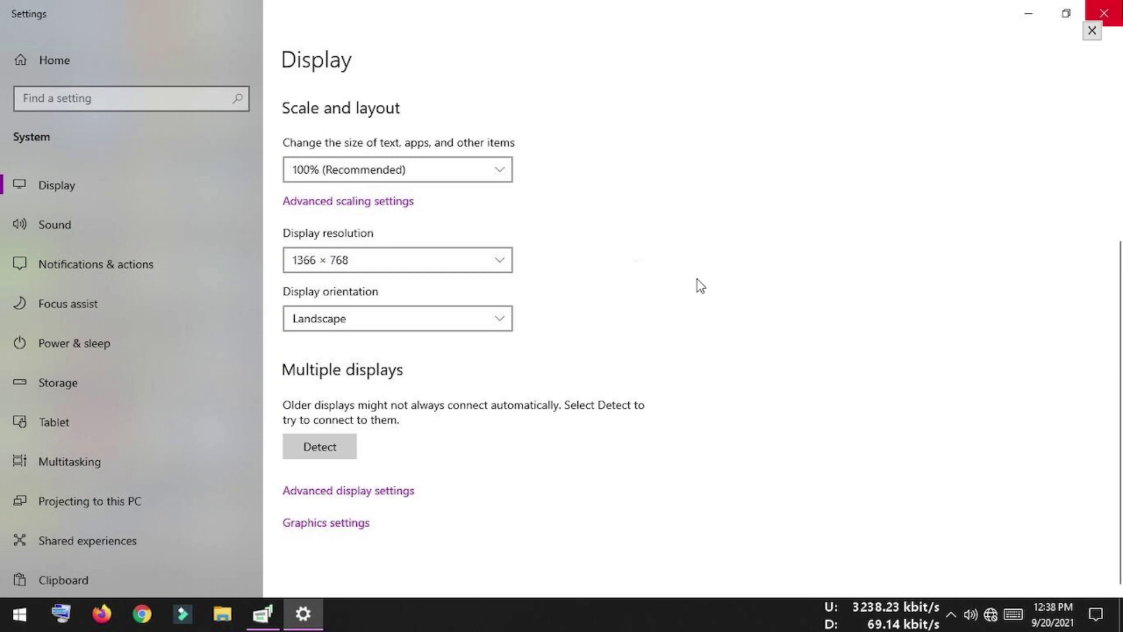
left_click(1104, 13)
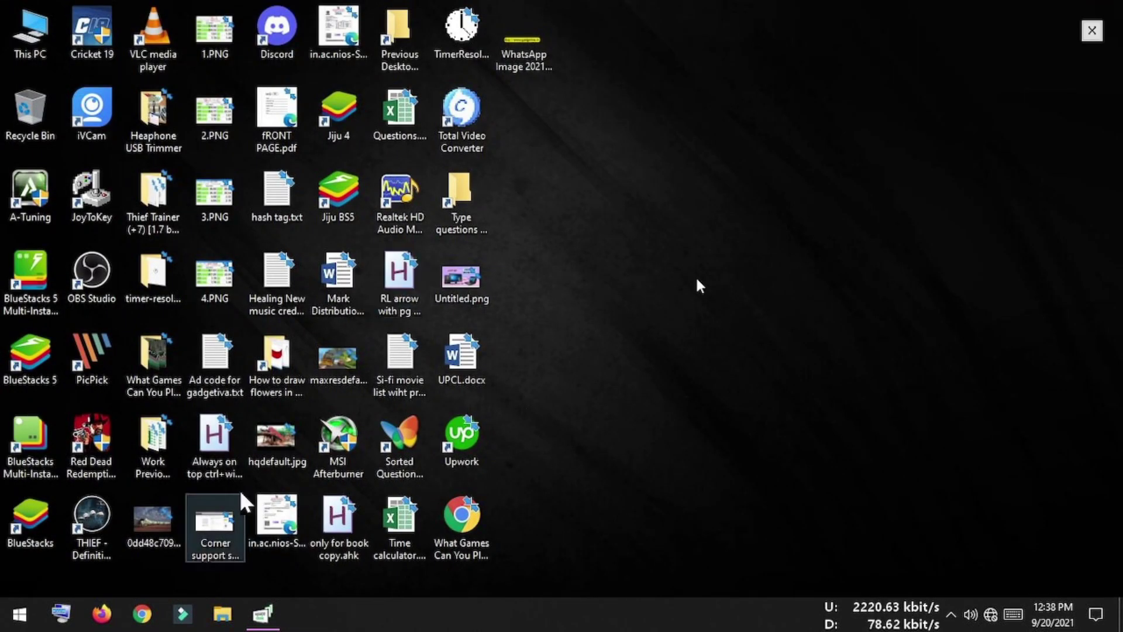
Launch THIEF and run with W through the alley, across Clock Tower Plaza into a side street
double_click(91, 518)
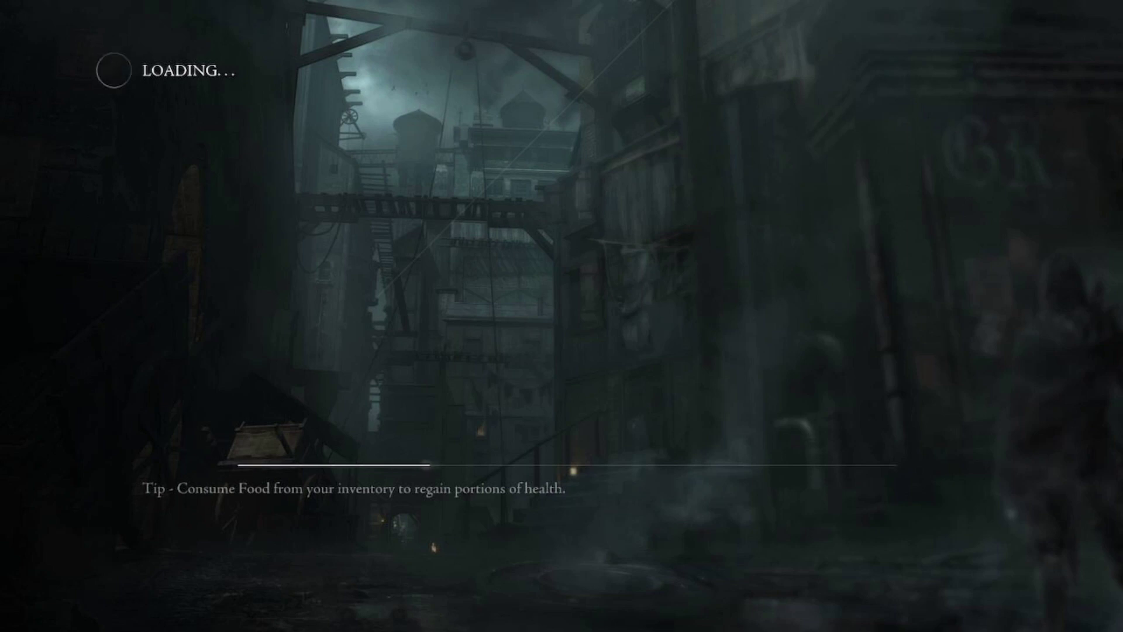
key("w")
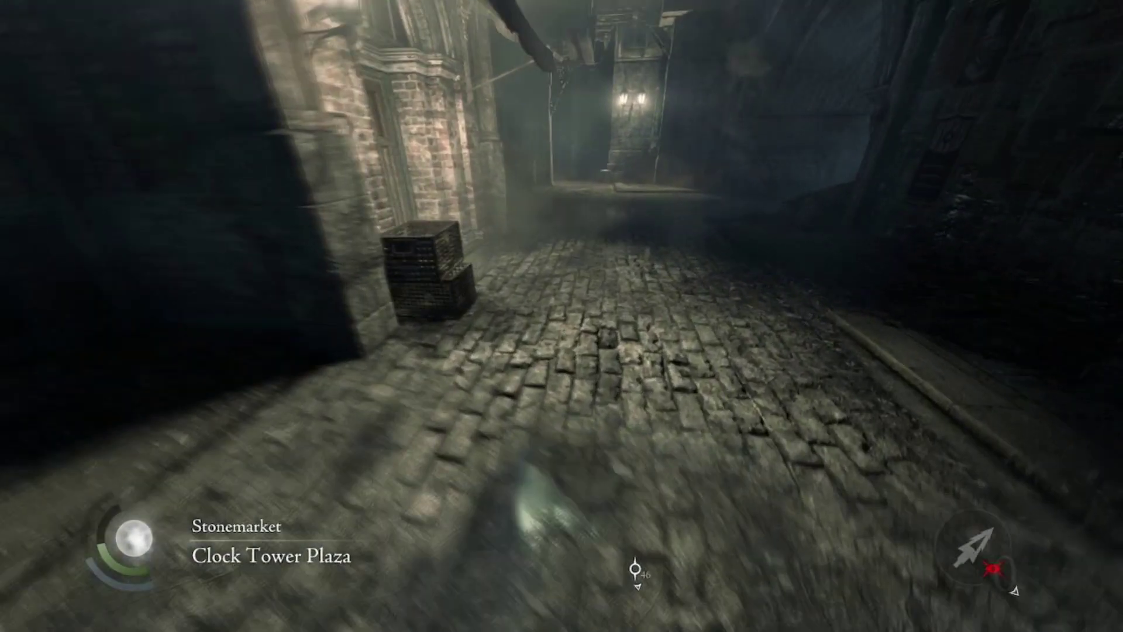
key("w")
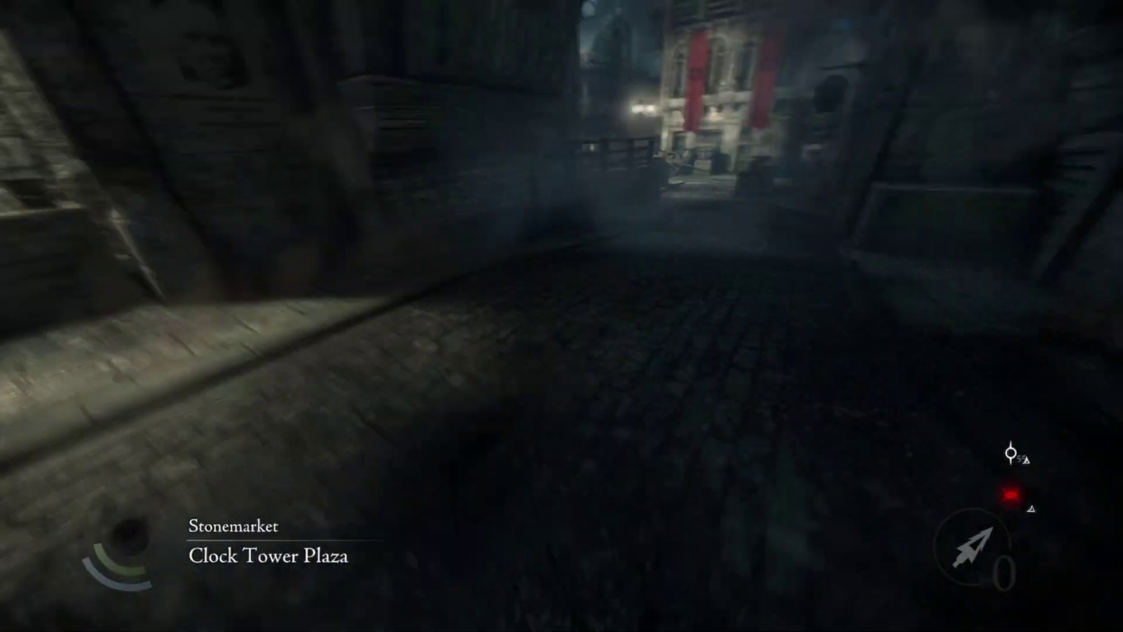
key("w")
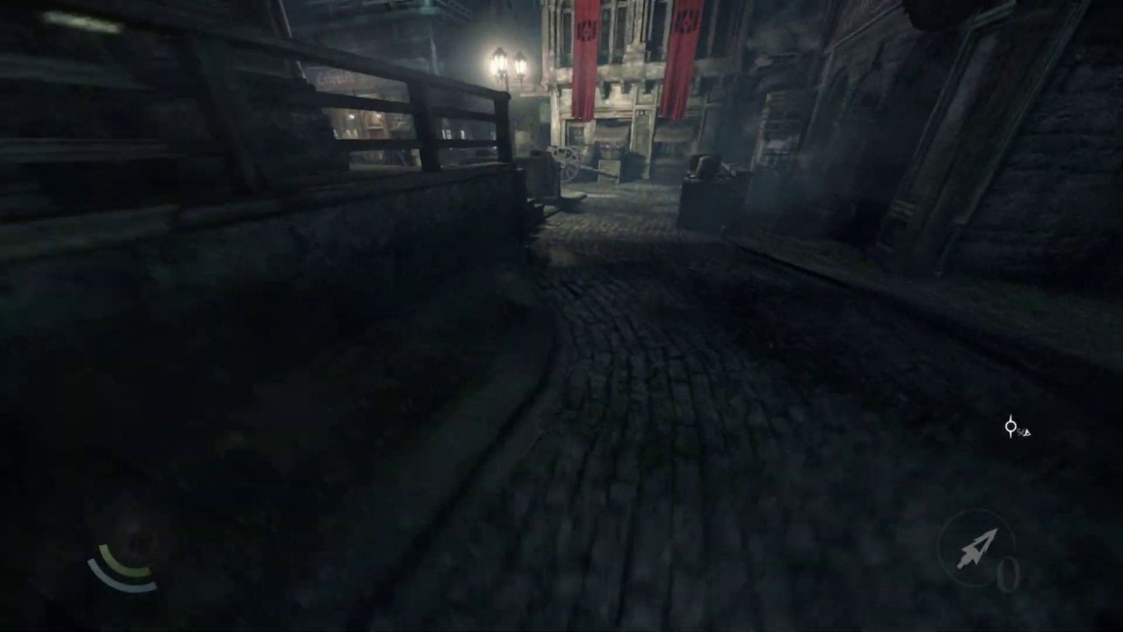
key("w")
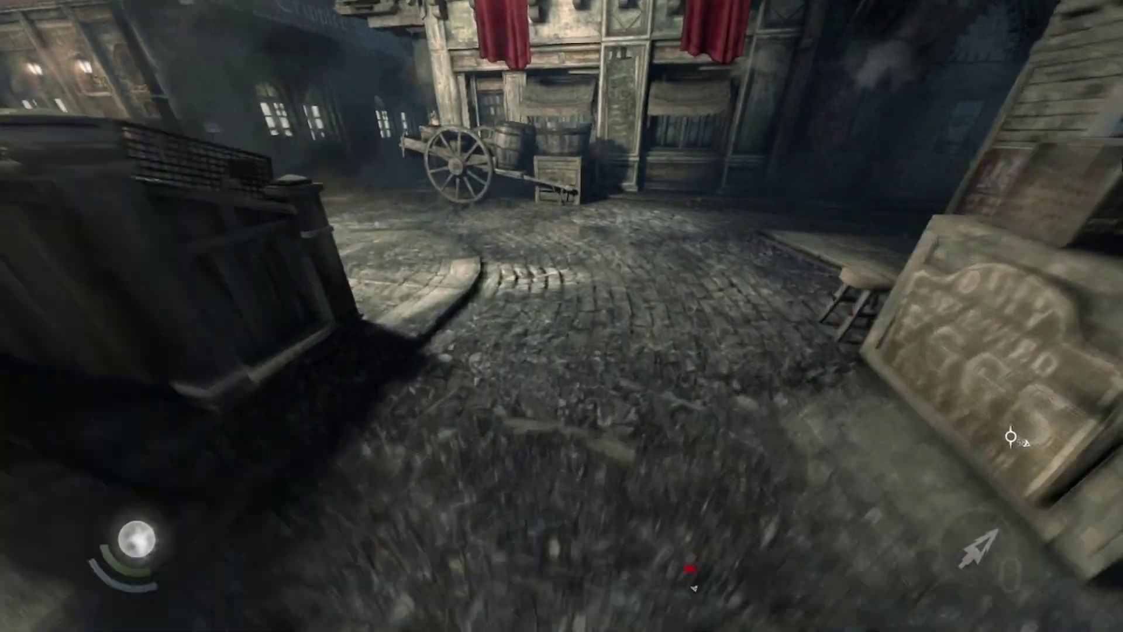
key("w")
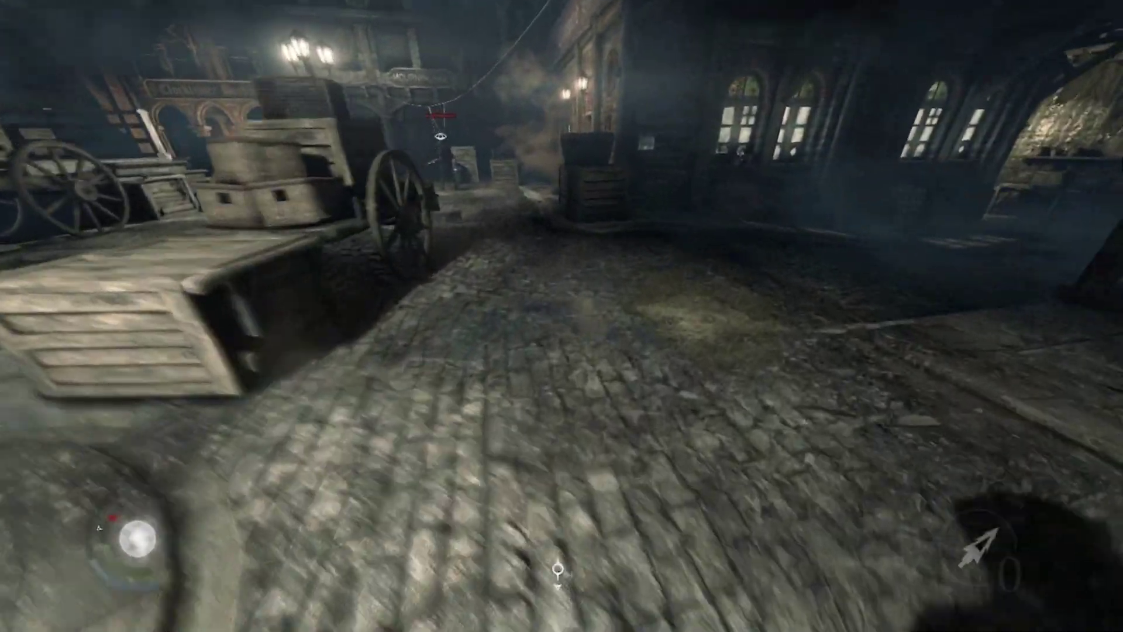
key("w")
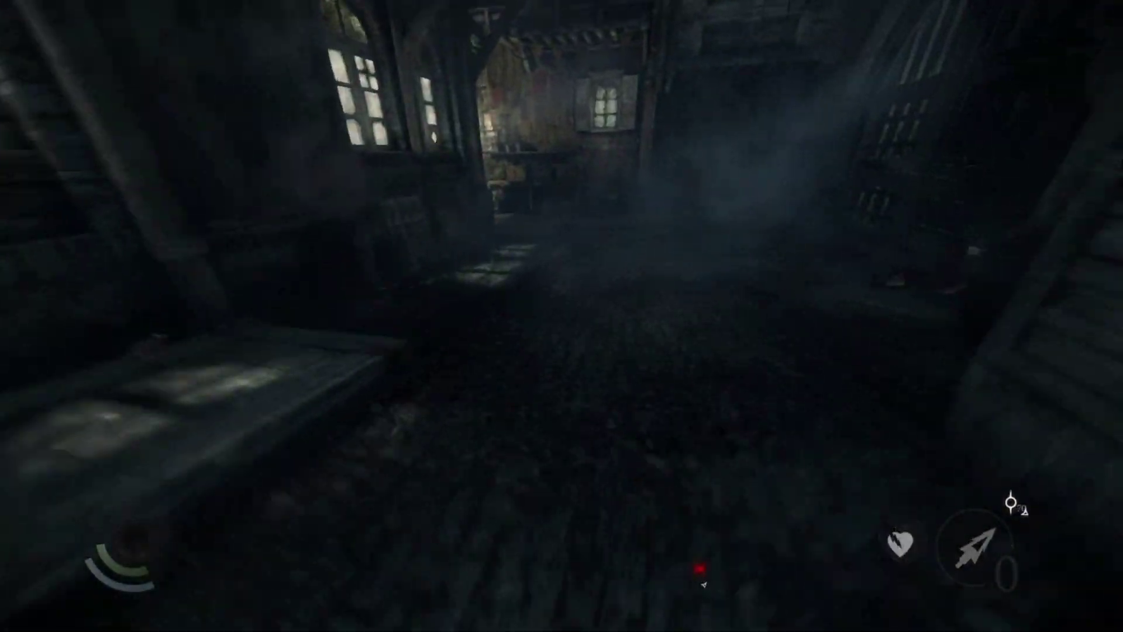